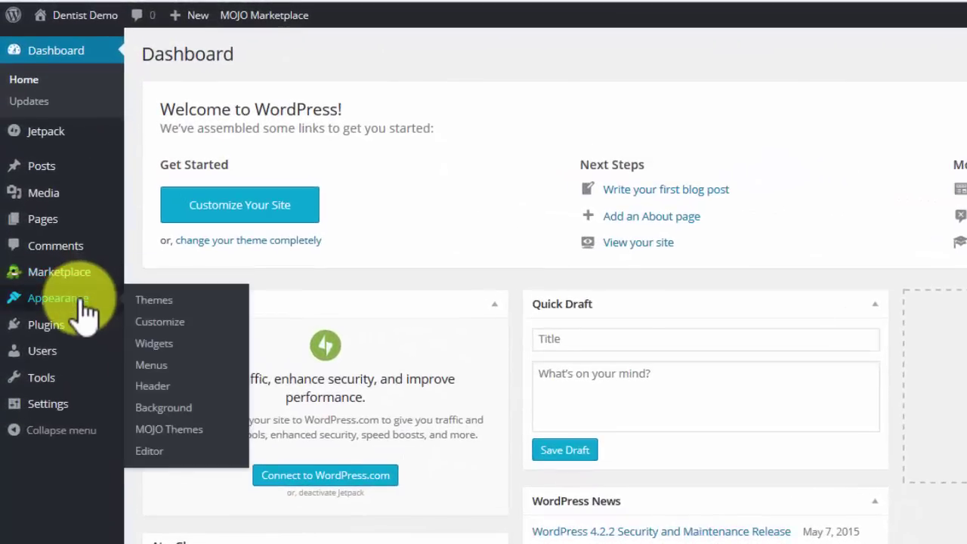
Upload and install the Graffiti parent theme from Graffiti.zip, then begin a second theme upload
click(166, 302)
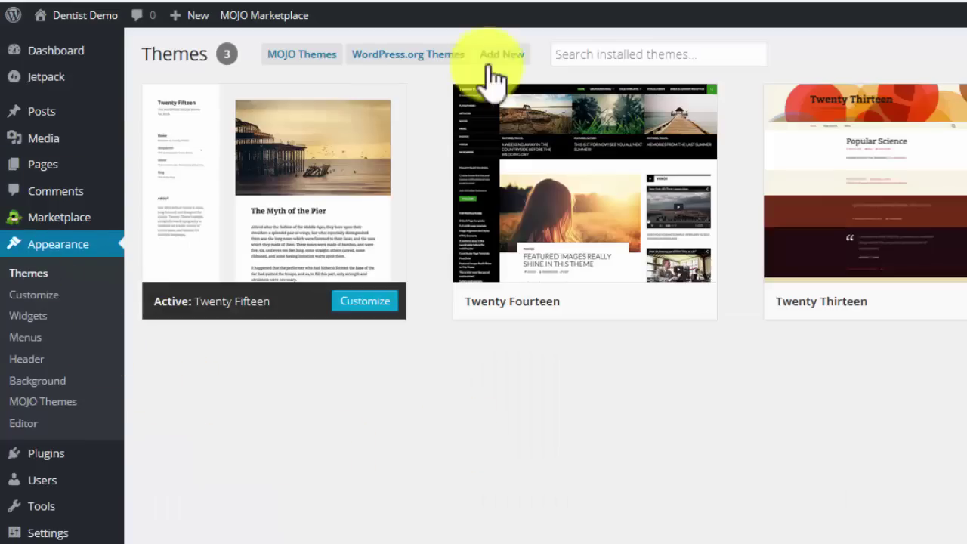
click(495, 53)
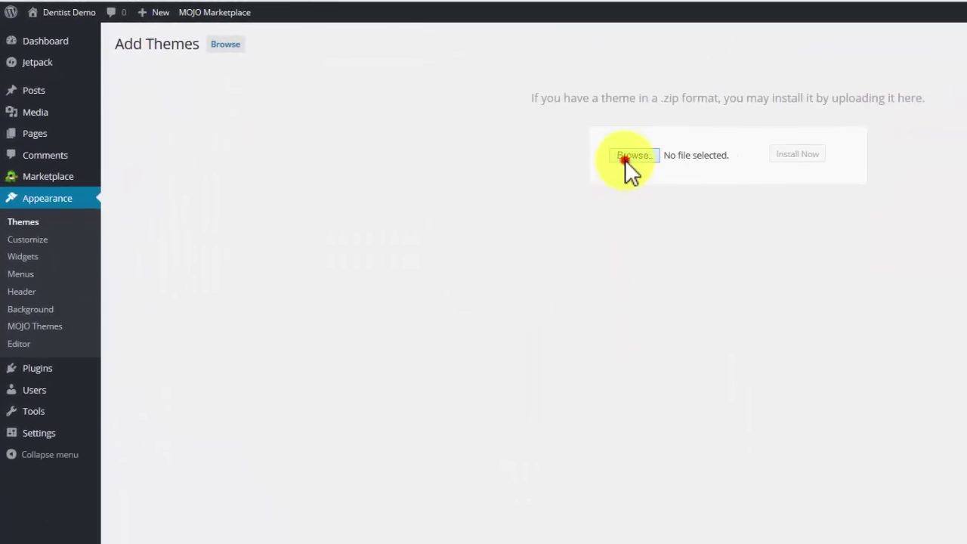
click(627, 156)
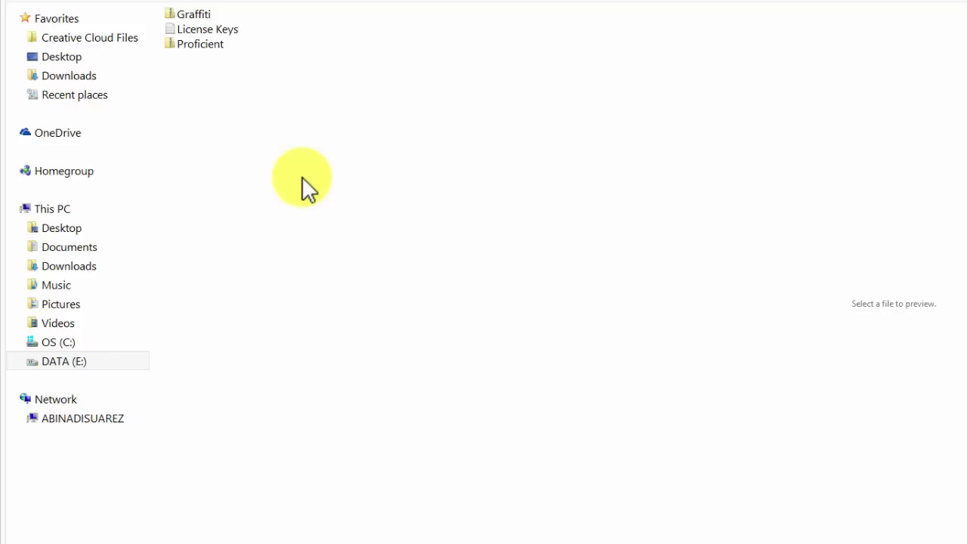
click(198, 15)
click(793, 154)
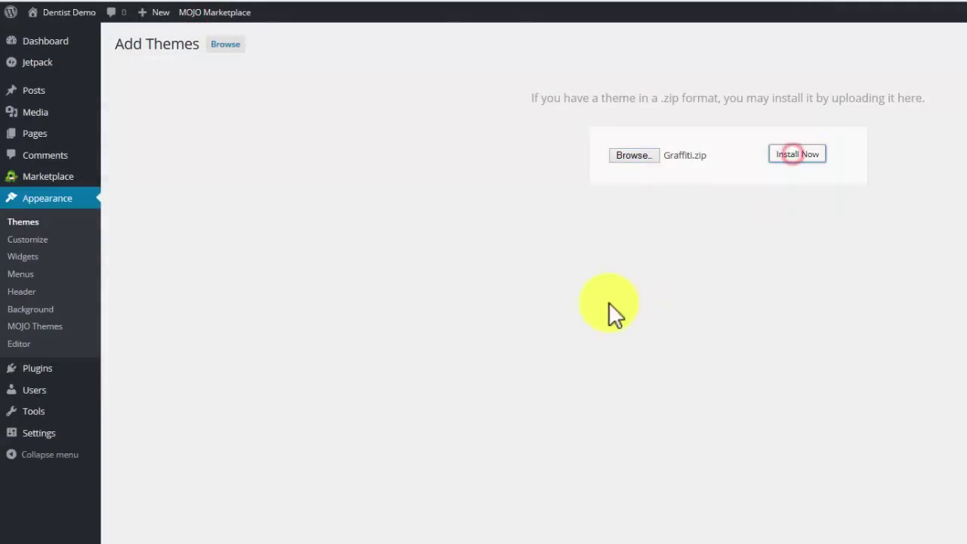
click(270, 134)
click(421, 43)
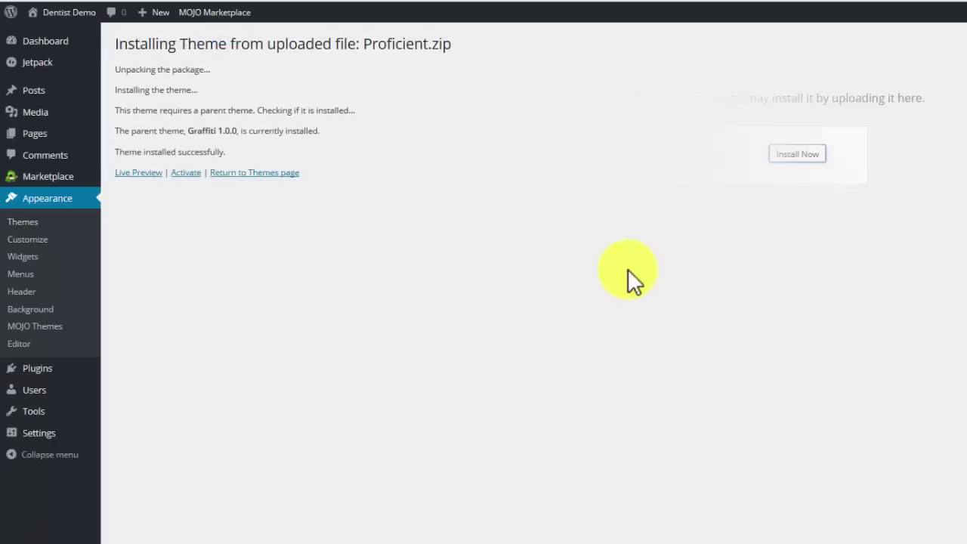
Activate Proficient and license the site with the pasted Graffiti license key
click(186, 172)
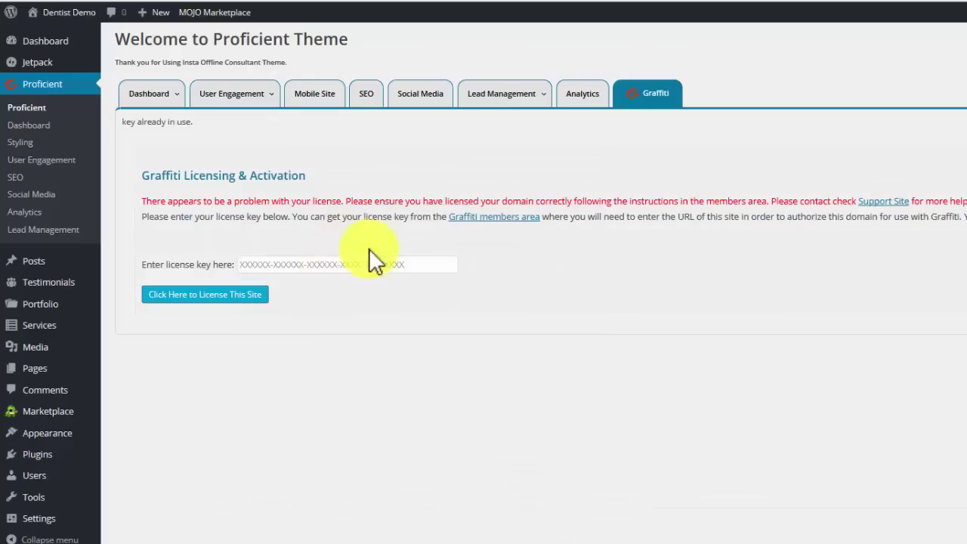
click(425, 263)
key(ctrl+v)
click(223, 295)
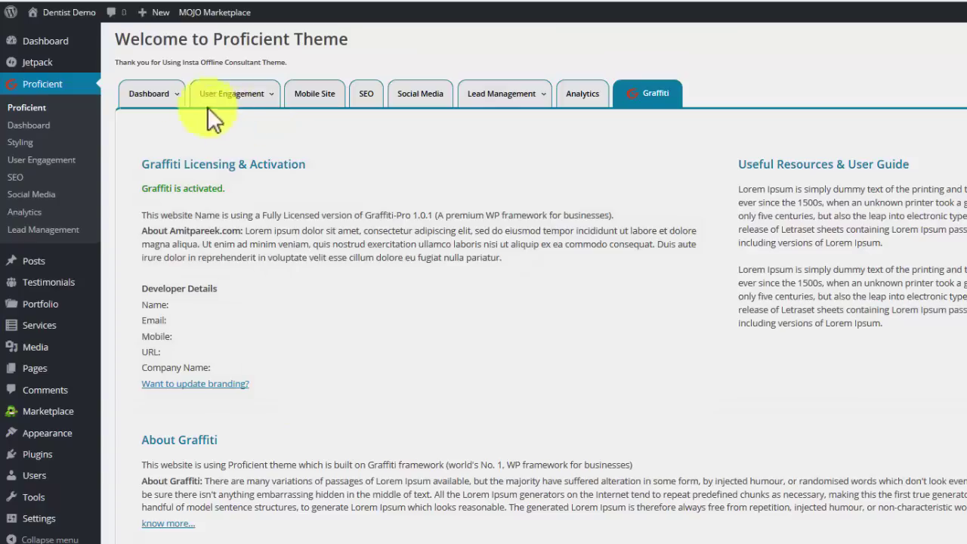
mouse_move(151, 93)
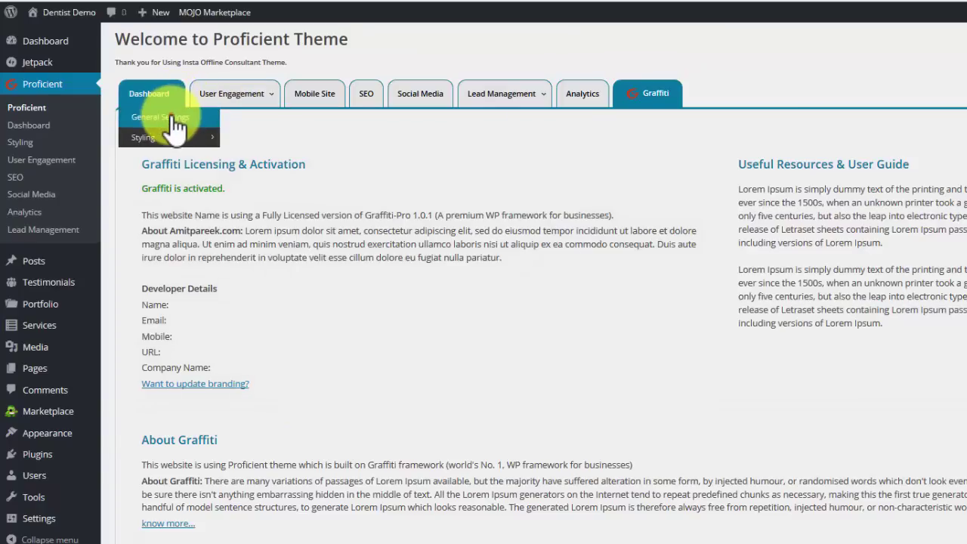
In General Settings, choose Dentist as the niche and orange as the colour scheme
click(172, 119)
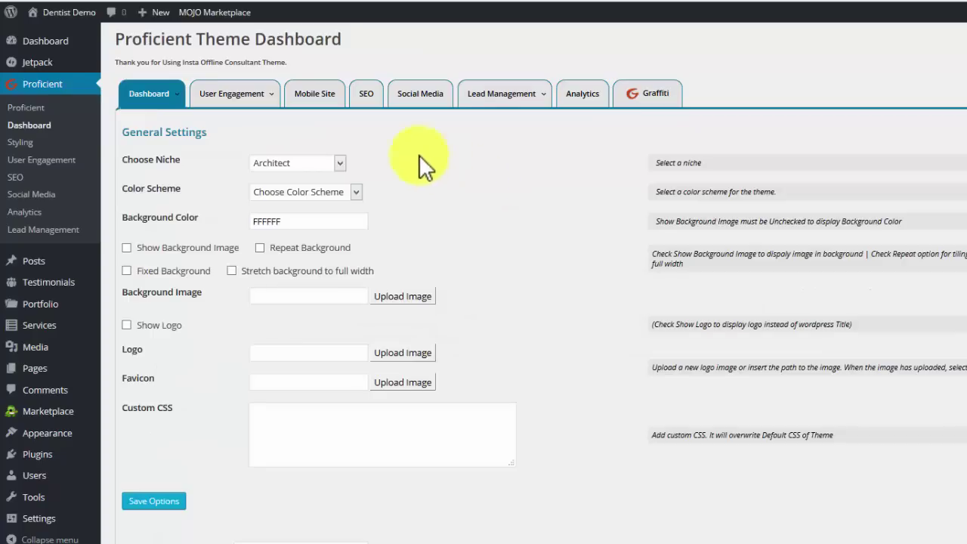
click(339, 162)
click(308, 204)
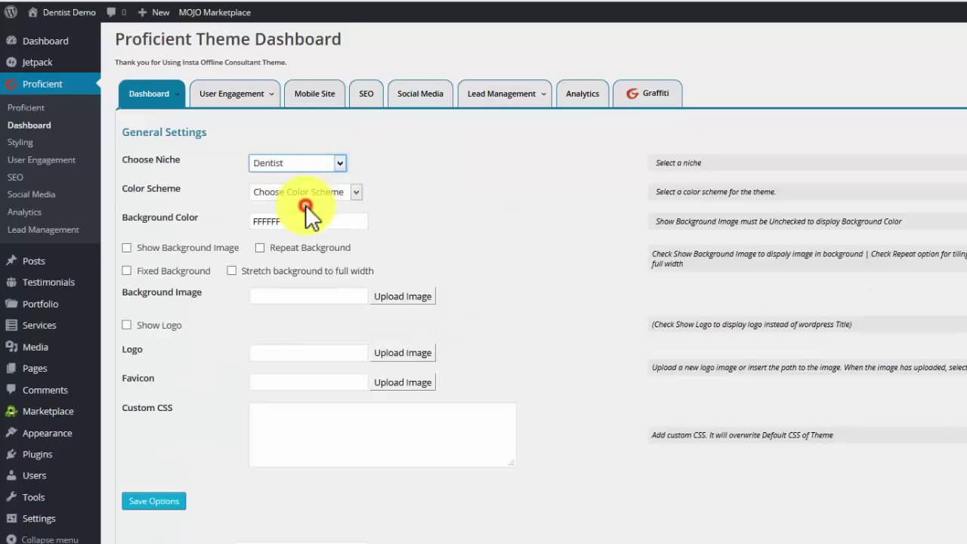
click(360, 195)
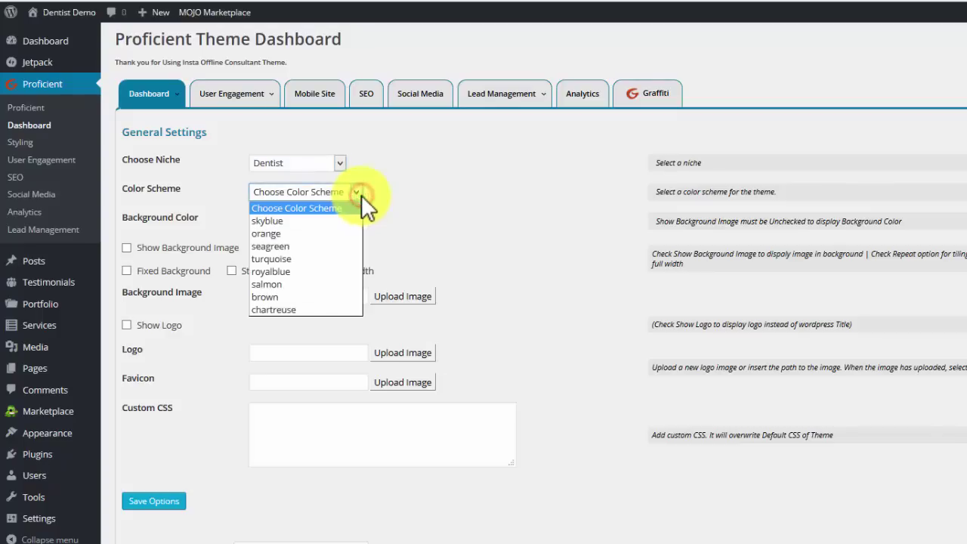
click(315, 233)
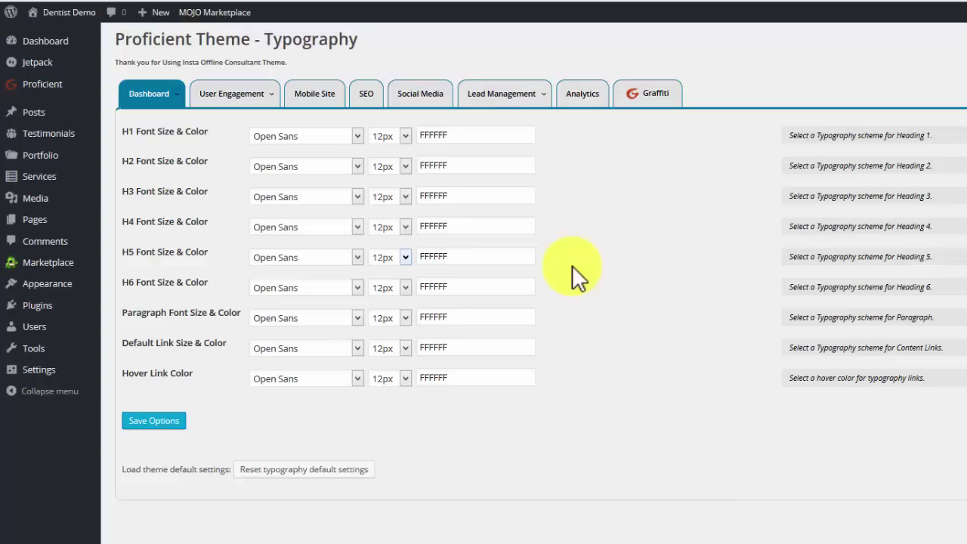
mouse_move(142, 137)
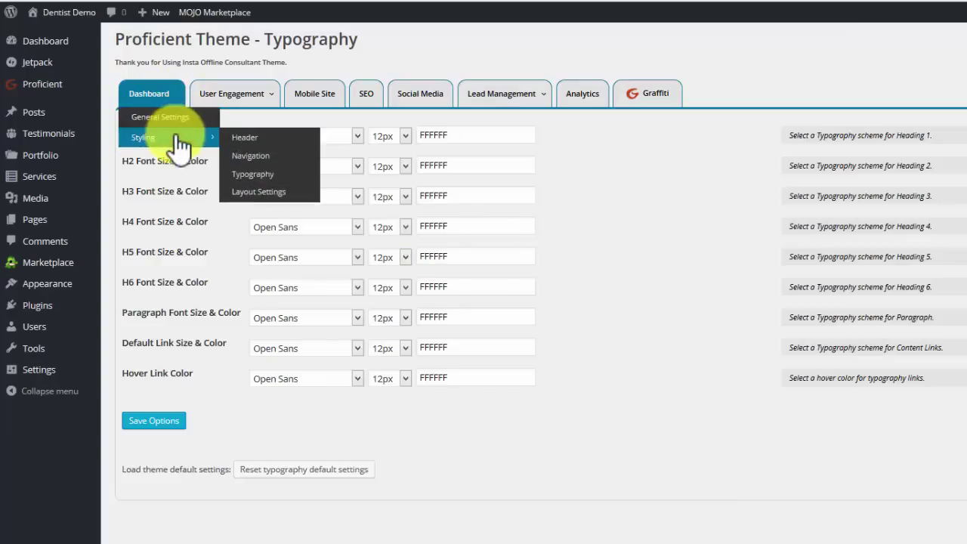
Move from the Layout Settings to the Proficient Google Map settings page
click(276, 199)
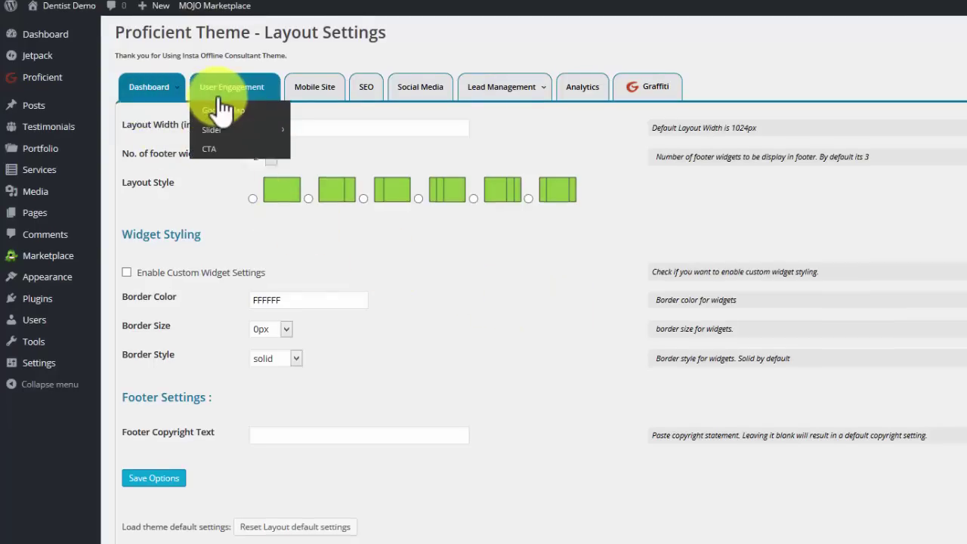
mouse_move(232, 94)
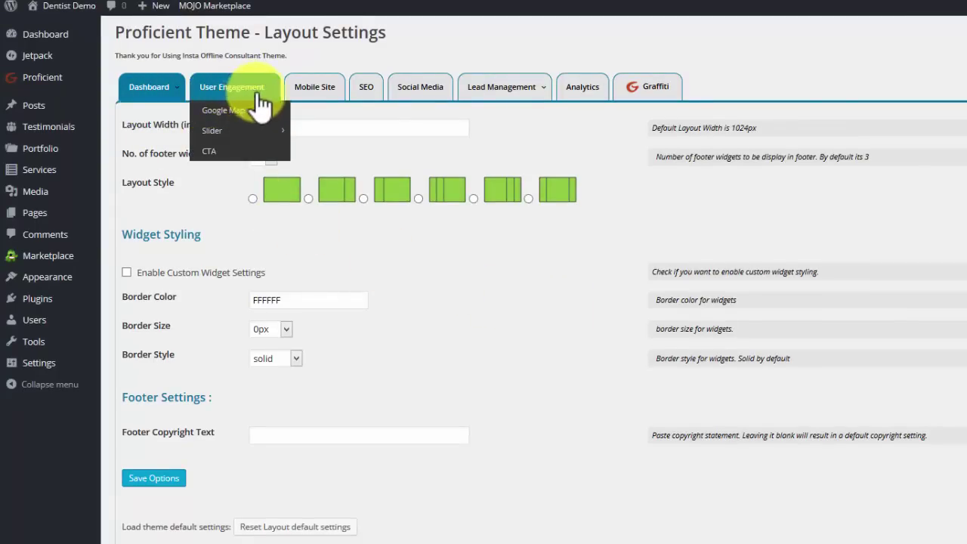
click(236, 111)
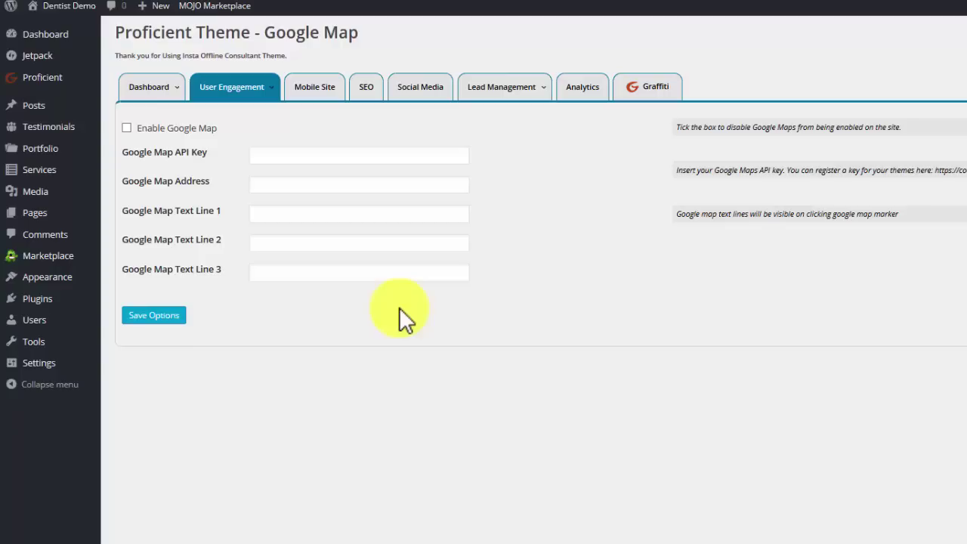
mouse_move(227, 131)
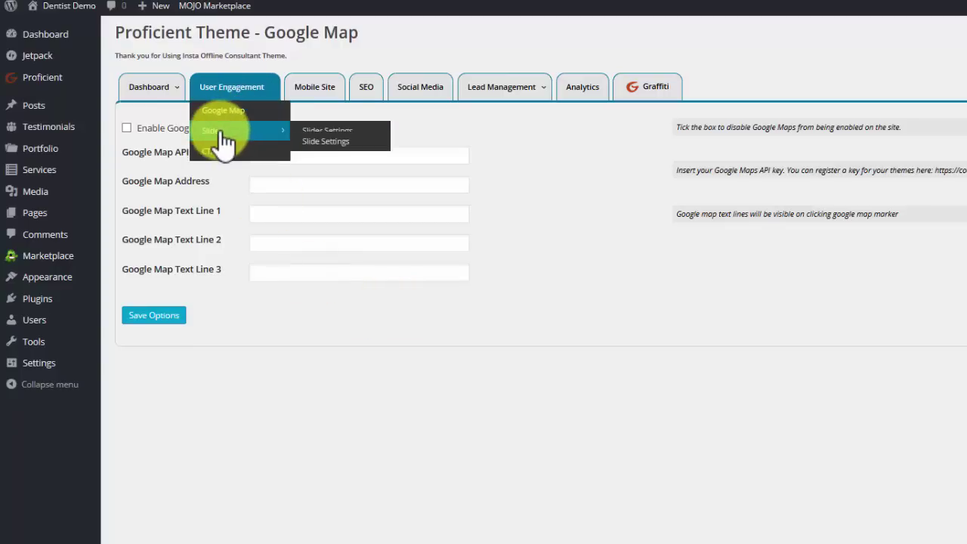
In the Slider settings, keep the Full Width slide type and set Slide 1 content to Text
click(323, 154)
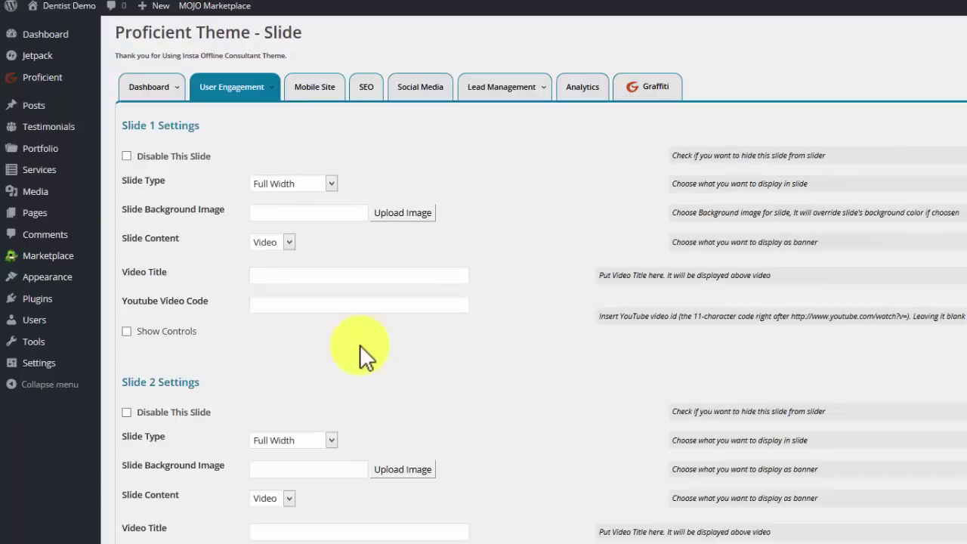
click(336, 189)
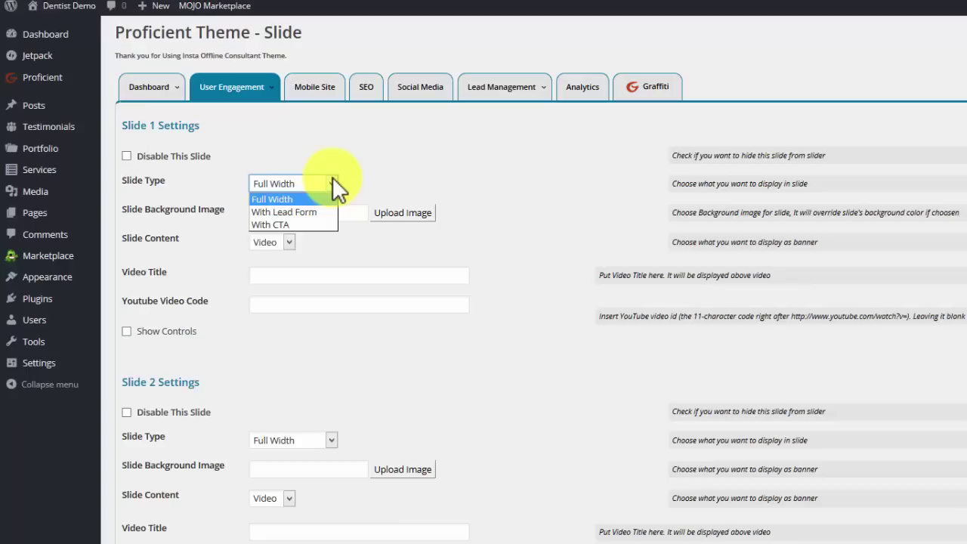
click(377, 160)
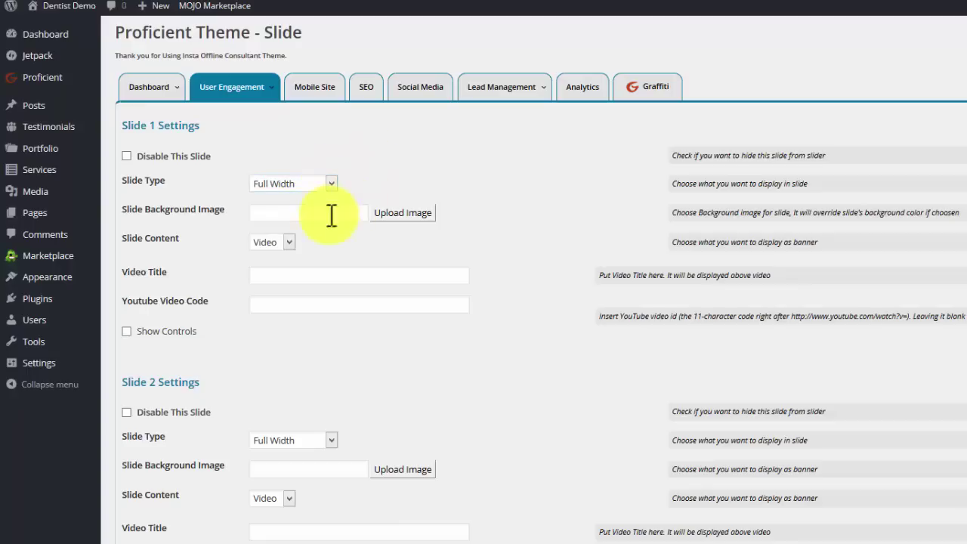
click(289, 243)
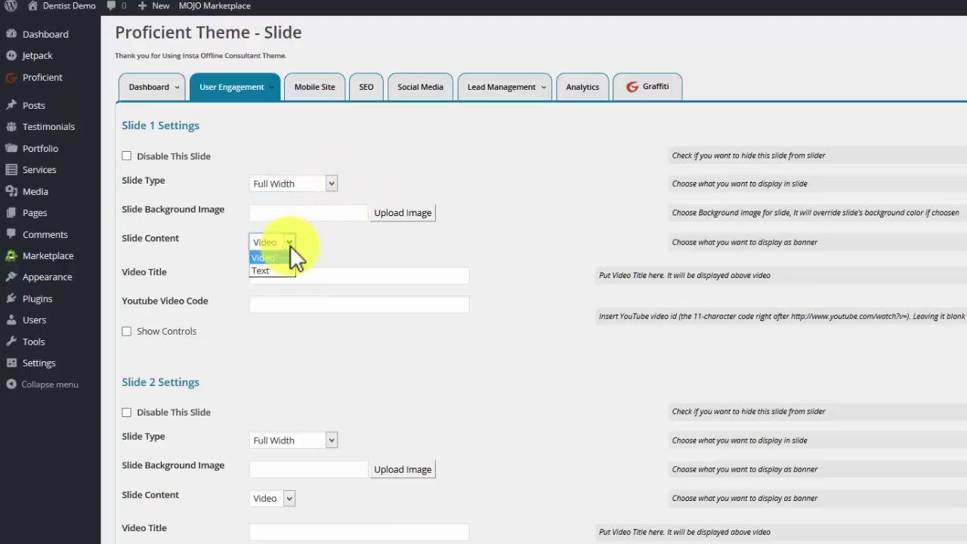
click(306, 240)
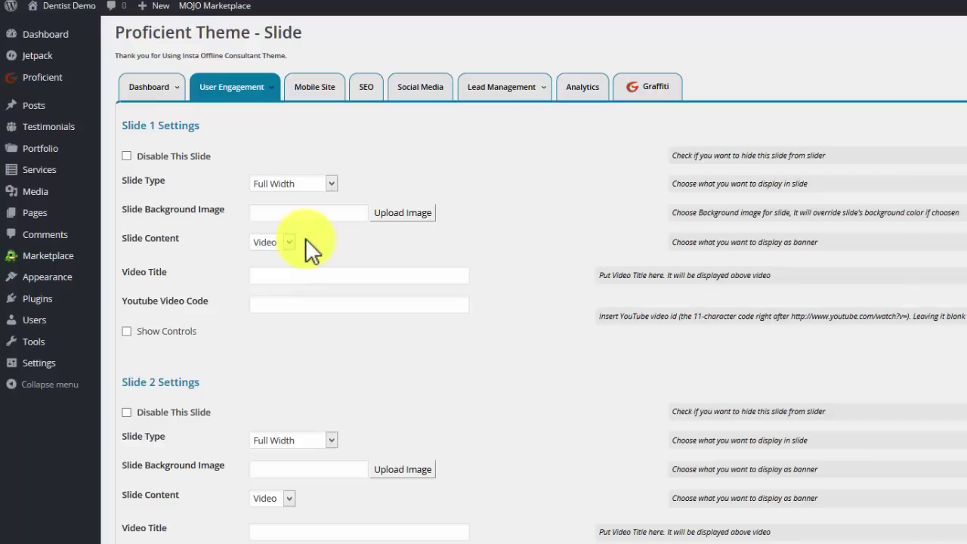
click(293, 241)
click(271, 264)
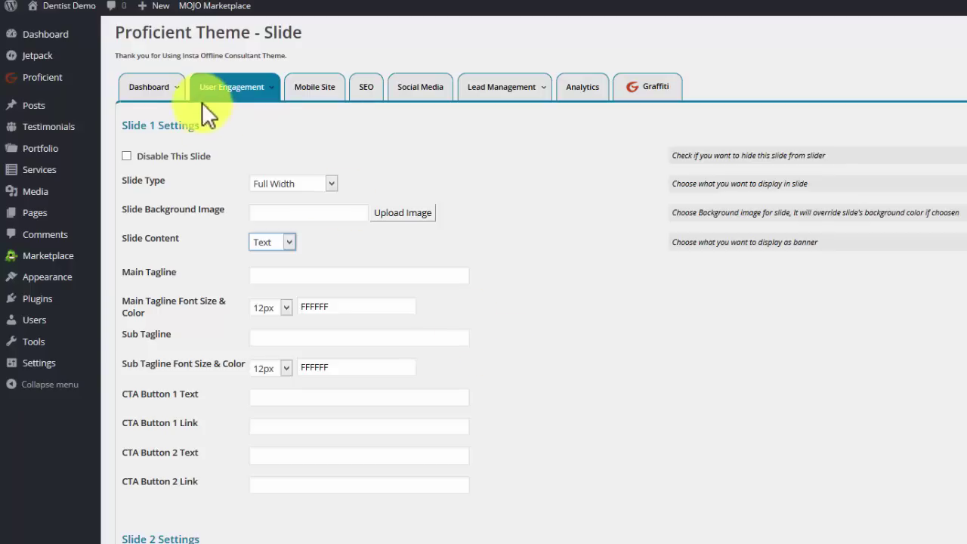
click(218, 148)
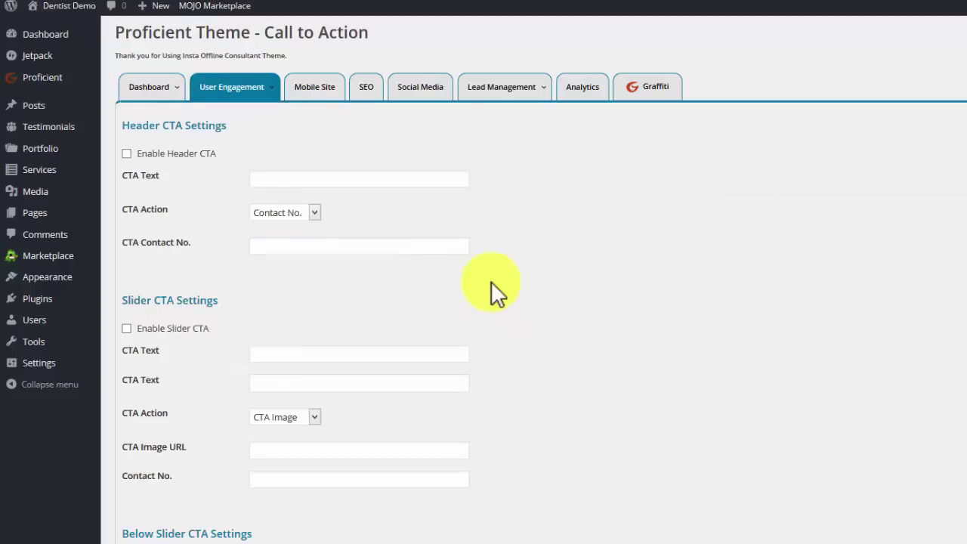
scroll(491, 281, down, 1)
scroll(501, 295, down, 3)
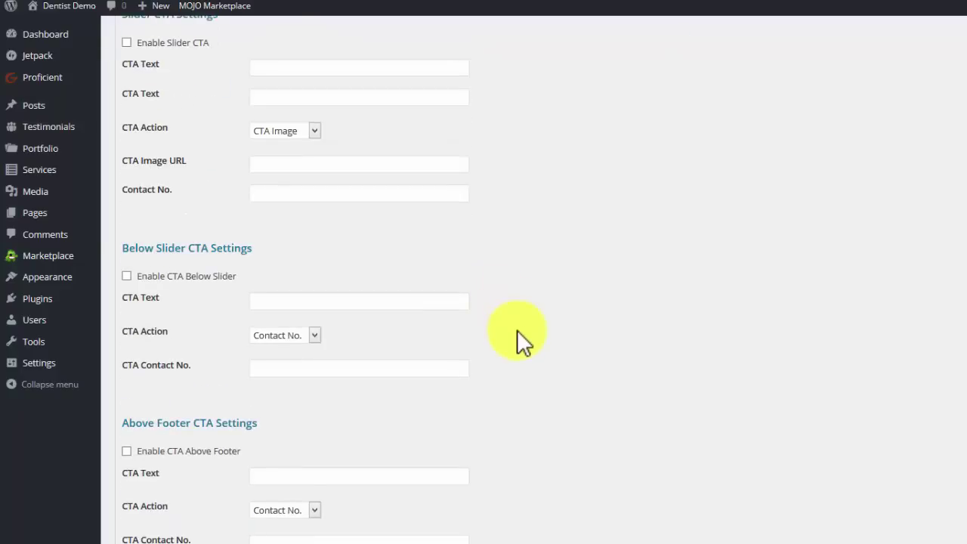
scroll(517, 331, up, 2)
scroll(516, 332, up, 2)
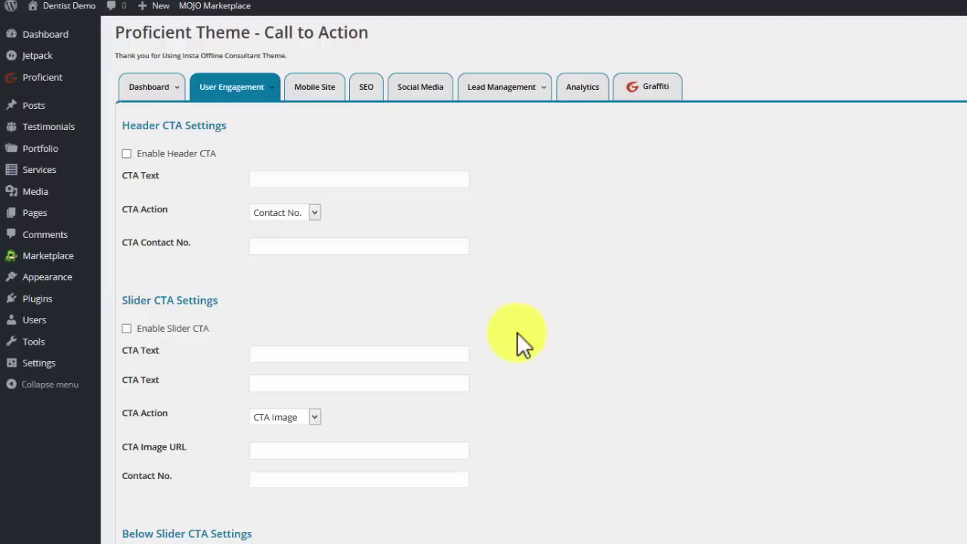
Scroll through the Proficient SEO options
click(370, 89)
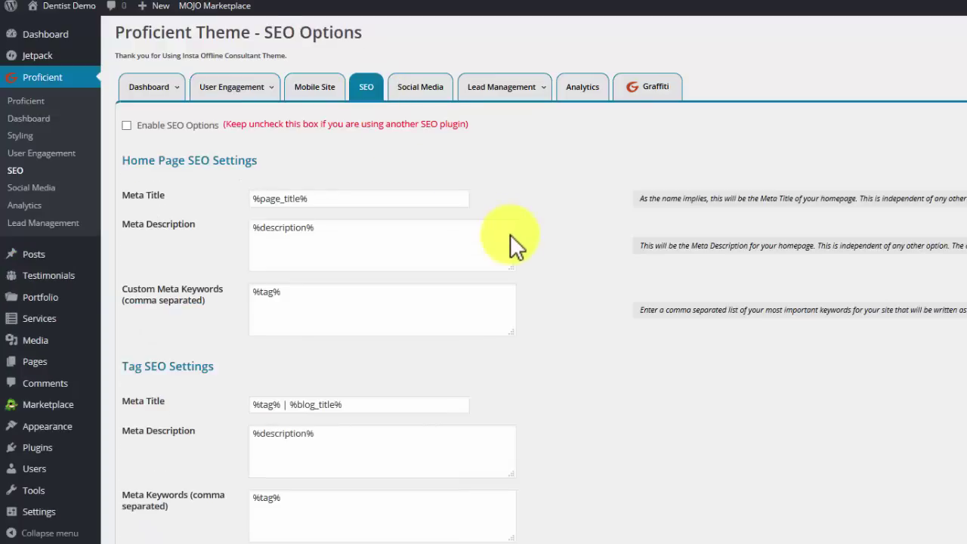
scroll(547, 247, down, 2)
scroll(547, 247, down, 2)
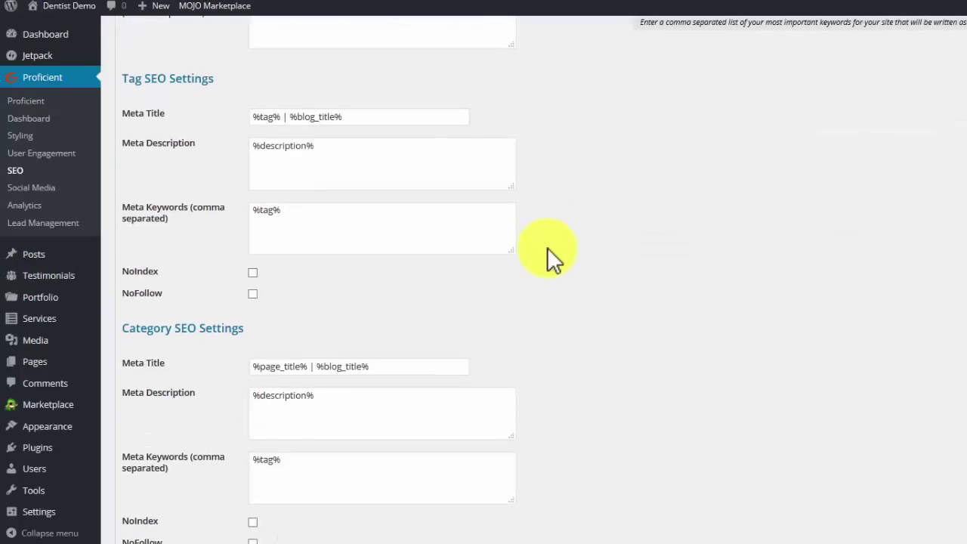
scroll(547, 247, down, 3)
scroll(526, 238, up, 7)
Review the Social Media, Lead Management autoresponder and Analytics settings tabs
click(435, 91)
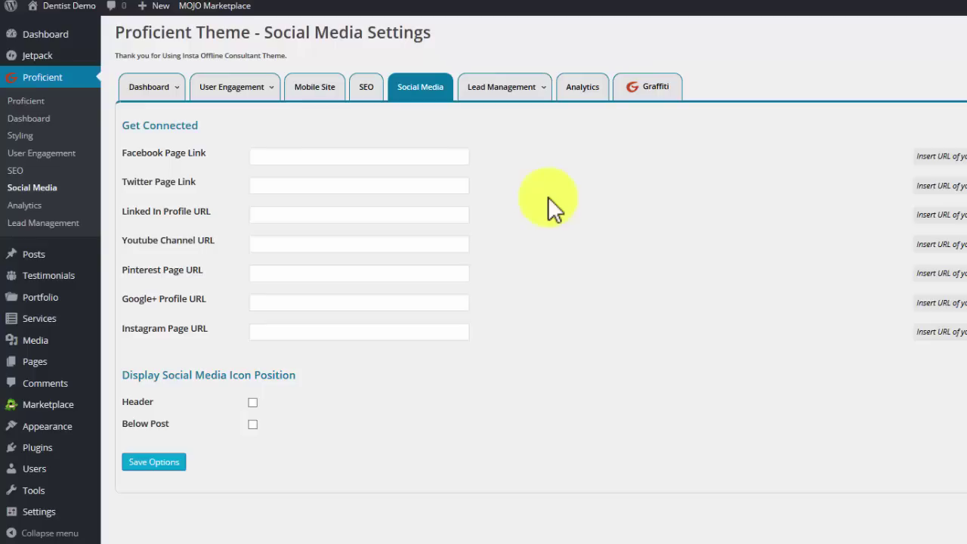
click(501, 91)
click(323, 161)
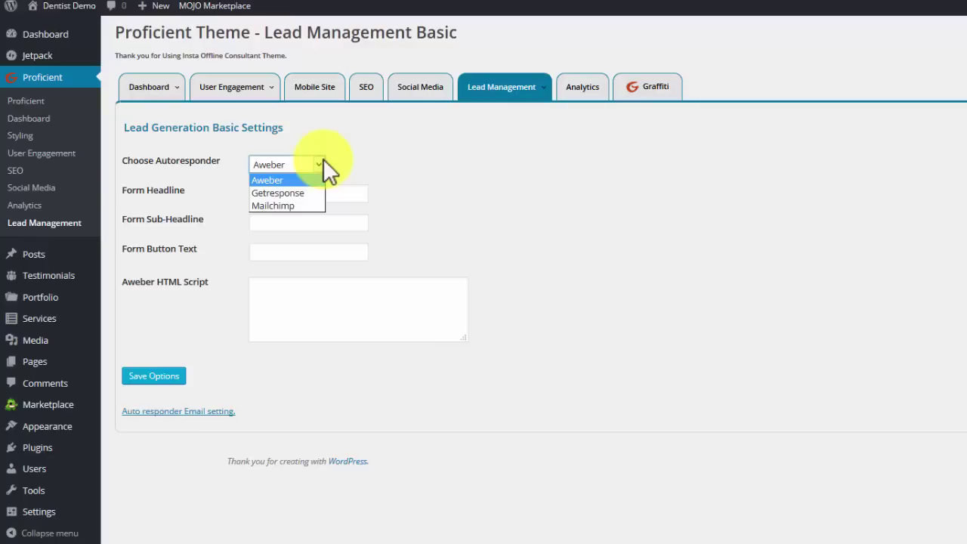
click(582, 88)
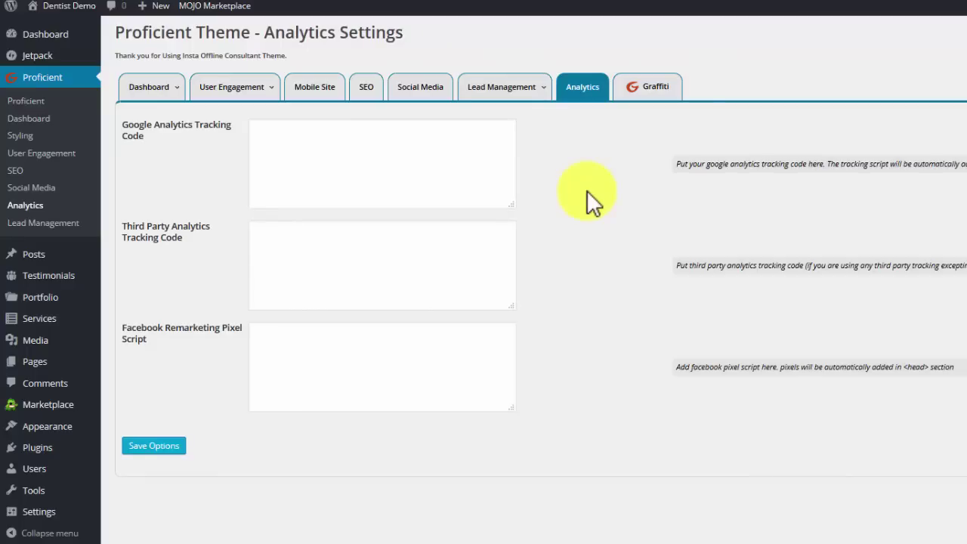
click(305, 89)
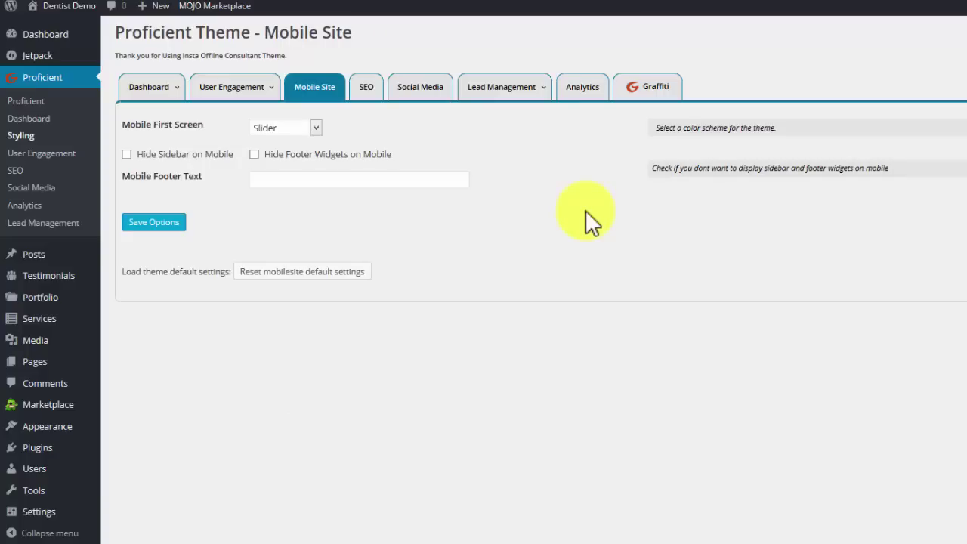
Try CTA, Lead form and Google Map as the mobile first screen, leaving it on Slider
click(320, 128)
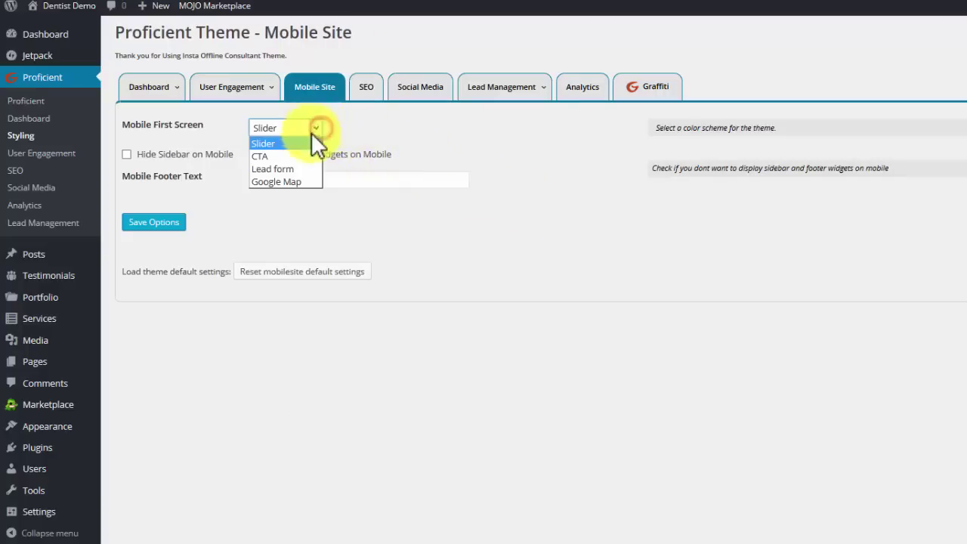
click(297, 156)
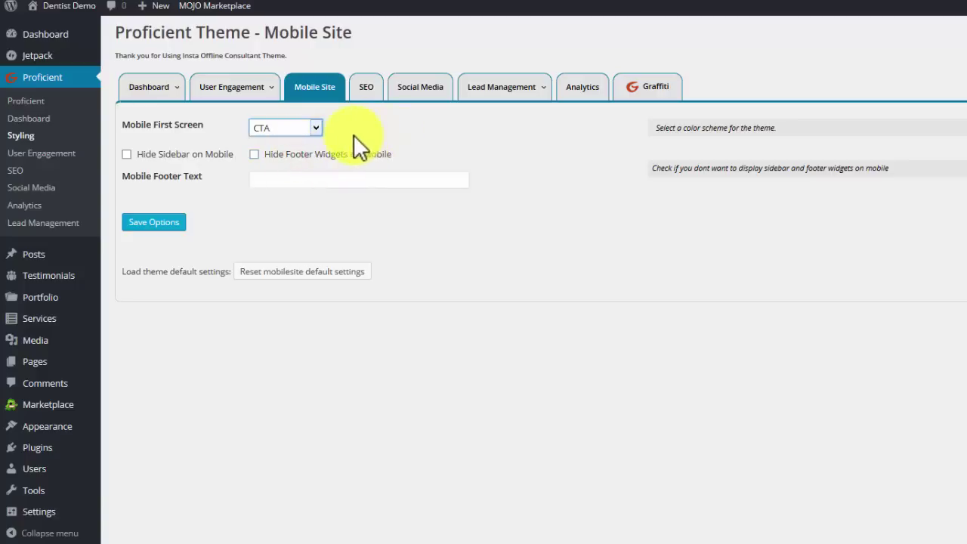
click(316, 127)
click(286, 168)
click(316, 128)
click(295, 173)
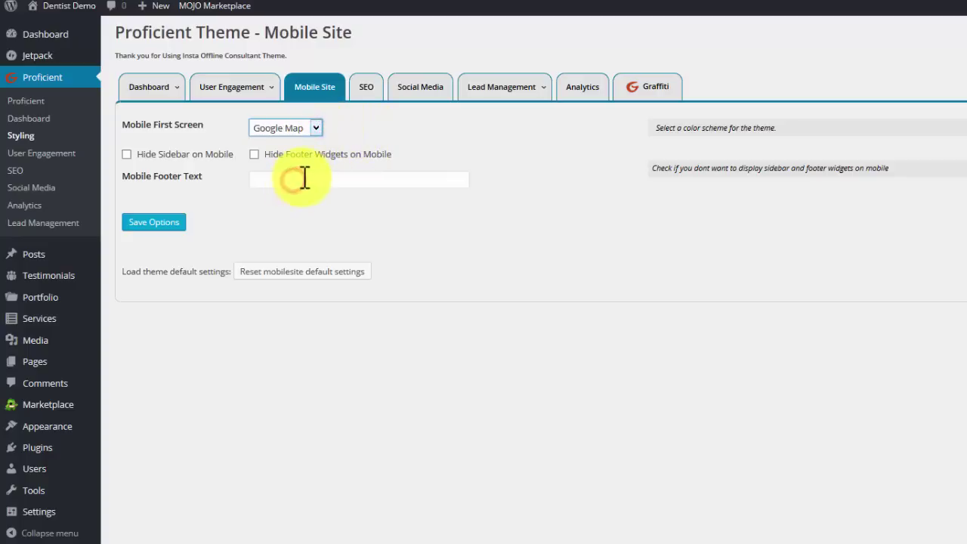
click(319, 128)
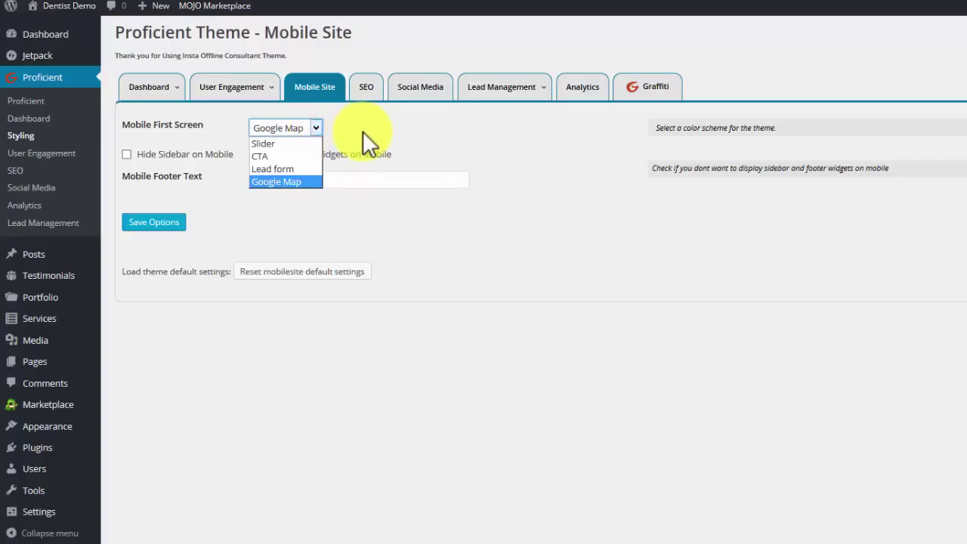
click(311, 144)
click(457, 144)
click(320, 129)
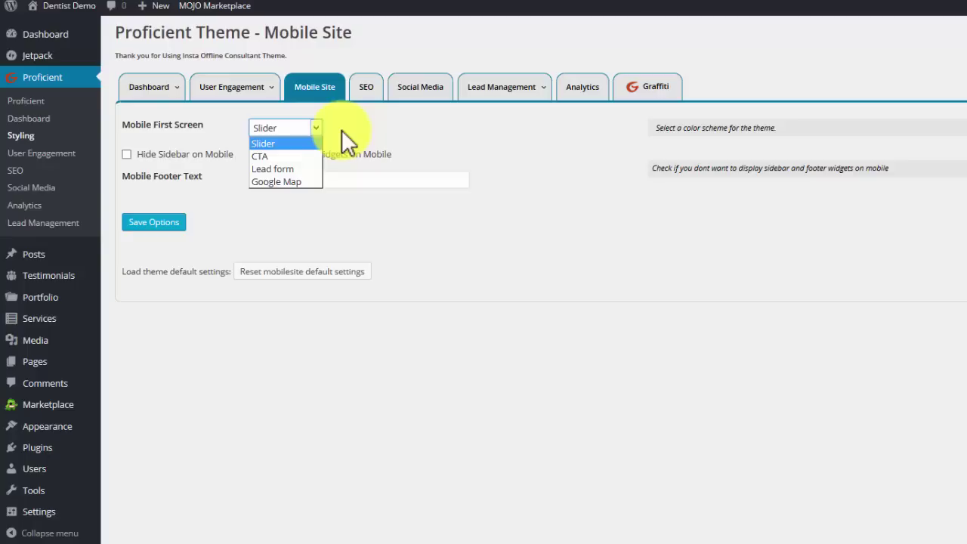
click(531, 195)
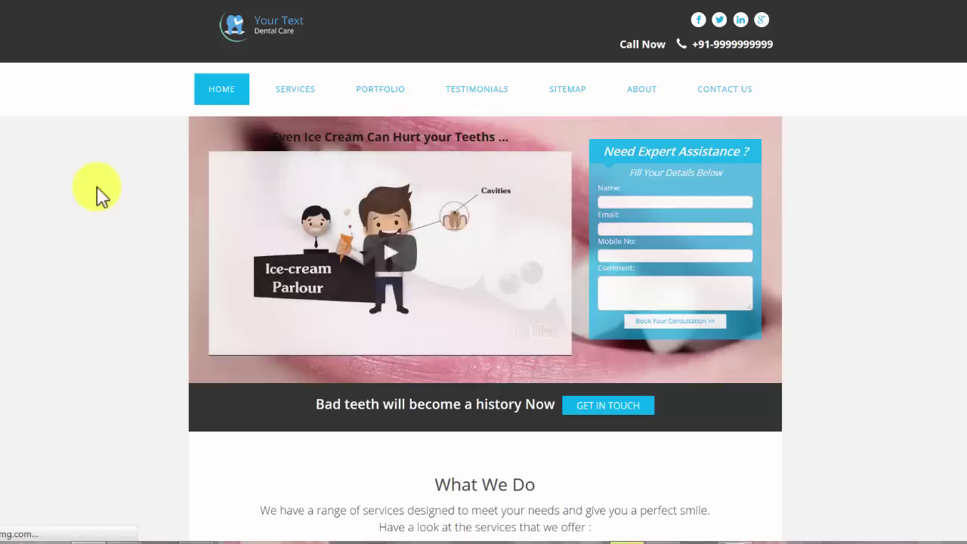
Scroll through the dentist demo homepage and its phone-sized responsive previews
scroll(100, 195, down, 3)
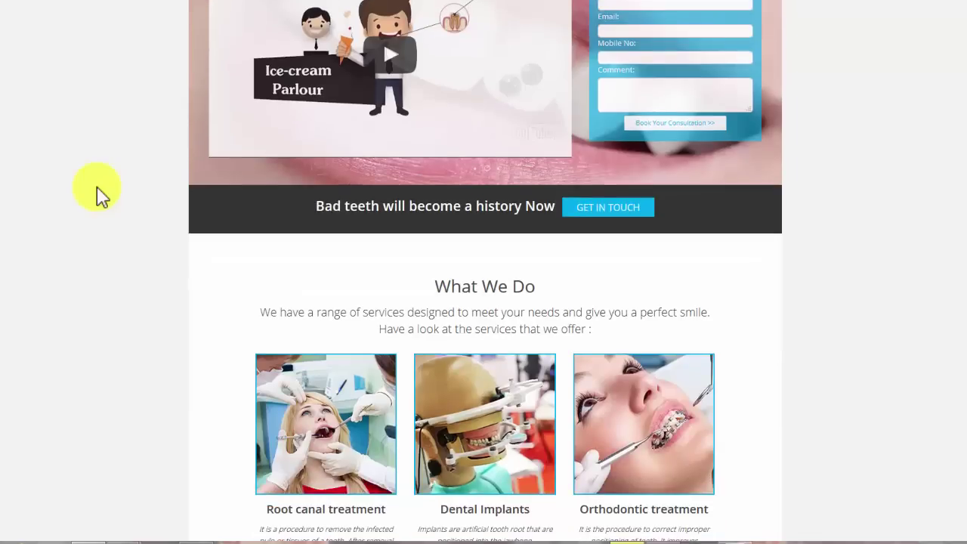
scroll(100, 195, down, 3)
scroll(100, 195, down, 3)
scroll(101, 195, down, 3)
scroll(100, 195, down, 3)
scroll(101, 195, down, 2)
scroll(100, 195, up, 3)
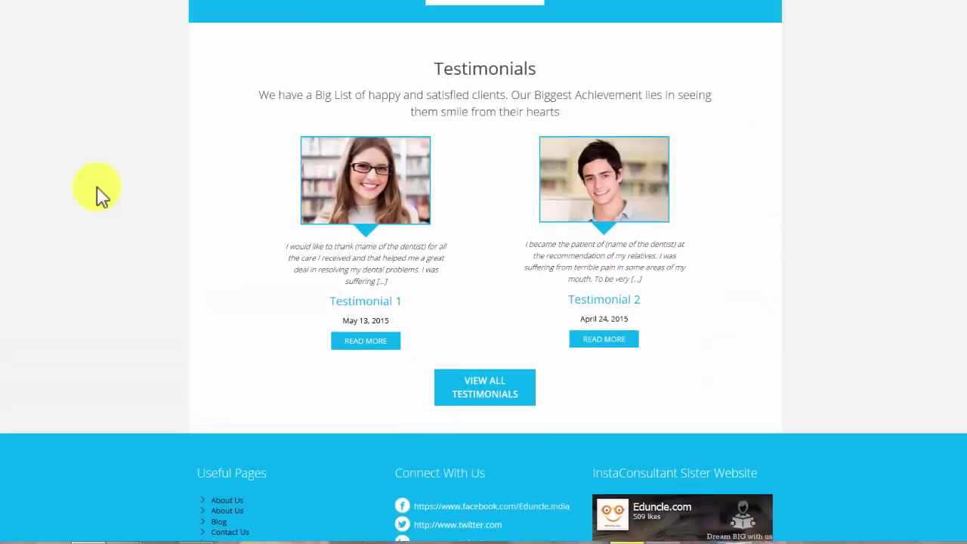
scroll(100, 195, up, 3)
scroll(100, 195, up, 2)
scroll(100, 195, up, 3)
scroll(100, 195, up, 3)
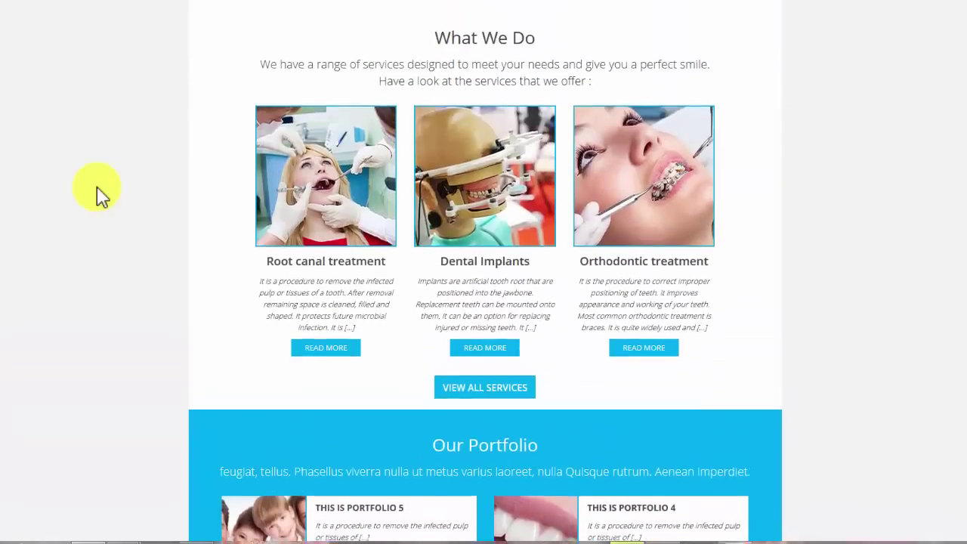
scroll(101, 194, up, 1)
scroll(106, 190, up, 5)
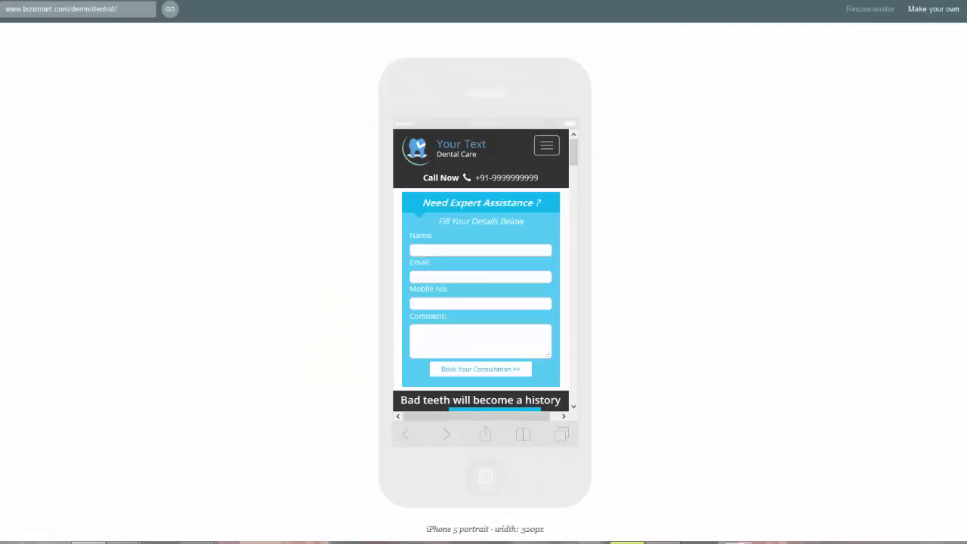
scroll(228, 130, down, 2)
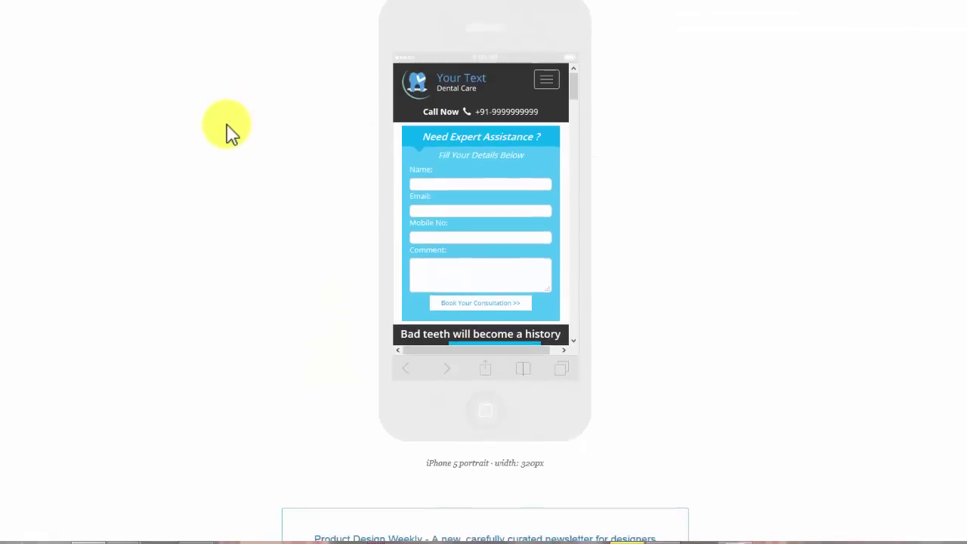
scroll(474, 195, down, 2)
scroll(481, 203, down, 4)
scroll(479, 199, down, 3)
scroll(479, 199, down, 3)
scroll(453, 205, down, 3)
scroll(317, 219, down, 4)
scroll(231, 220, down, 2)
scroll(220, 216, down, 3)
scroll(220, 216, down, 2)
scroll(410, 158, down, 5)
scroll(411, 158, up, 10)
scroll(283, 180, down, 4)
scroll(526, 231, down, 6)
scroll(154, 223, down, 5)
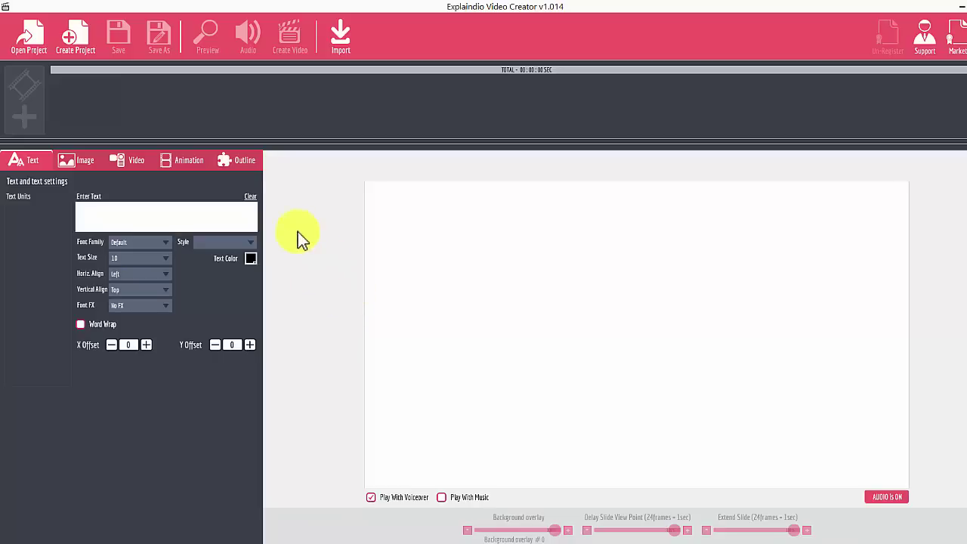
Open Dentist.explaindio and load its 6.6 sec food-eating scene in the canvas editor
click(35, 44)
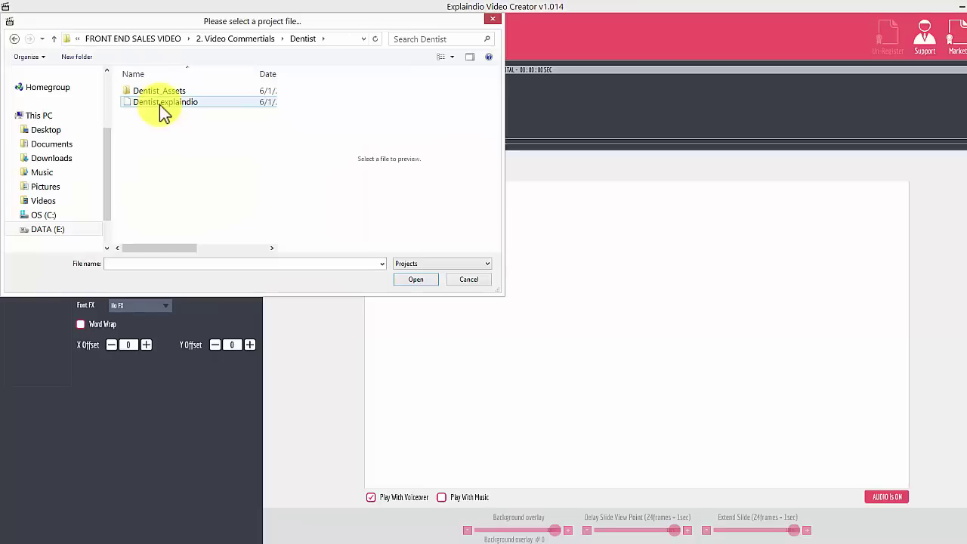
click(159, 104)
double_click(160, 104)
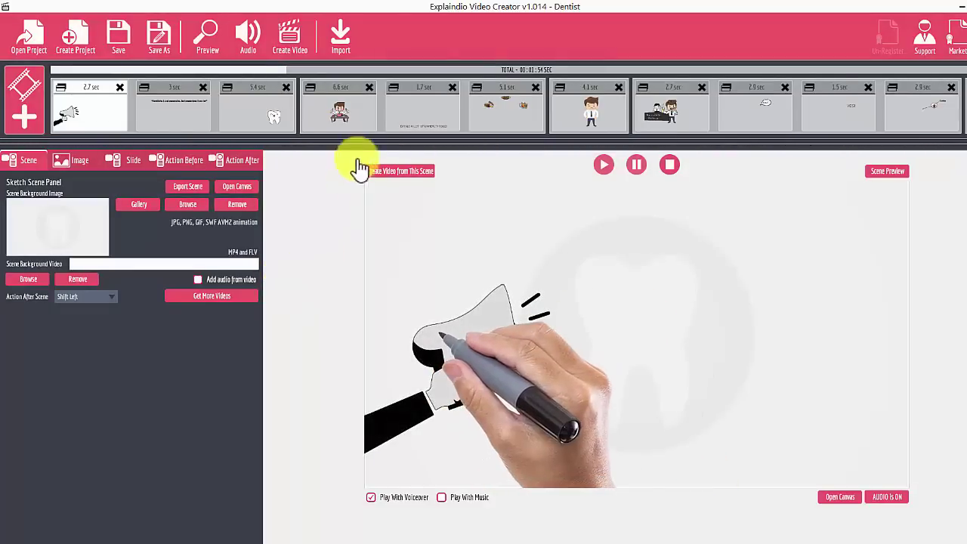
click(344, 120)
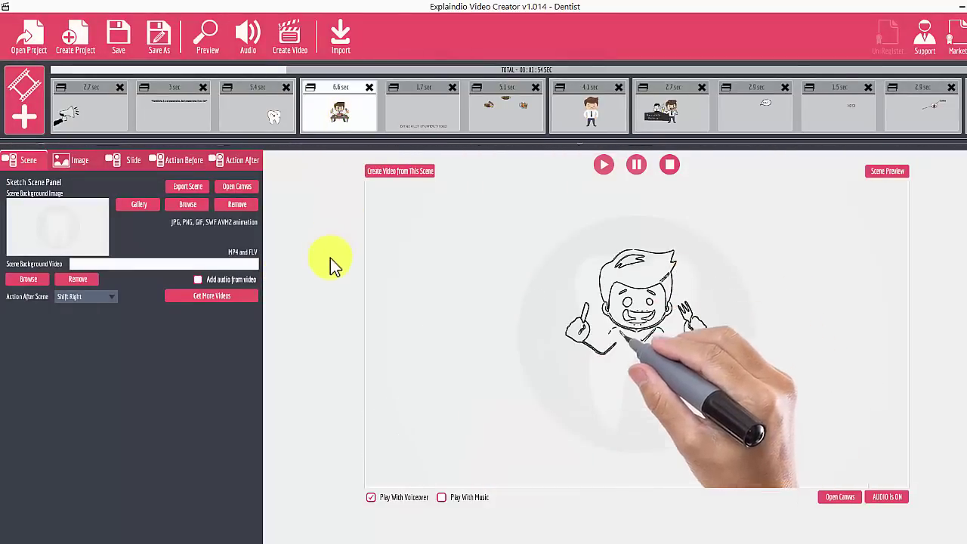
click(839, 498)
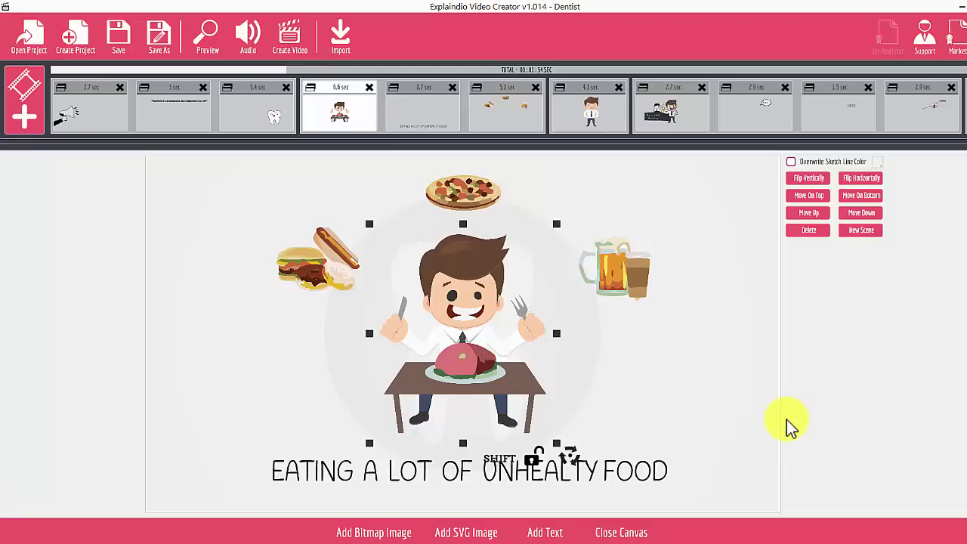
drag(274, 71, 861, 95)
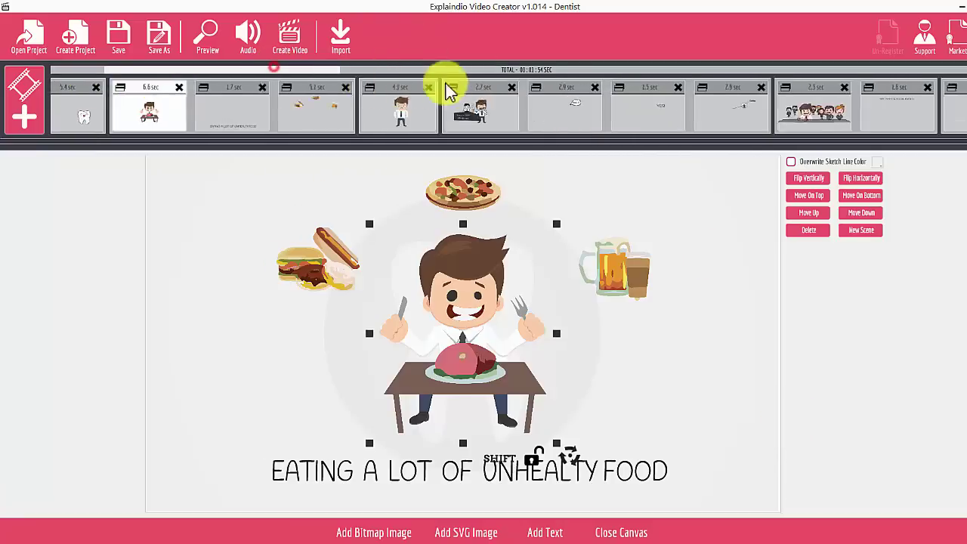
click(533, 125)
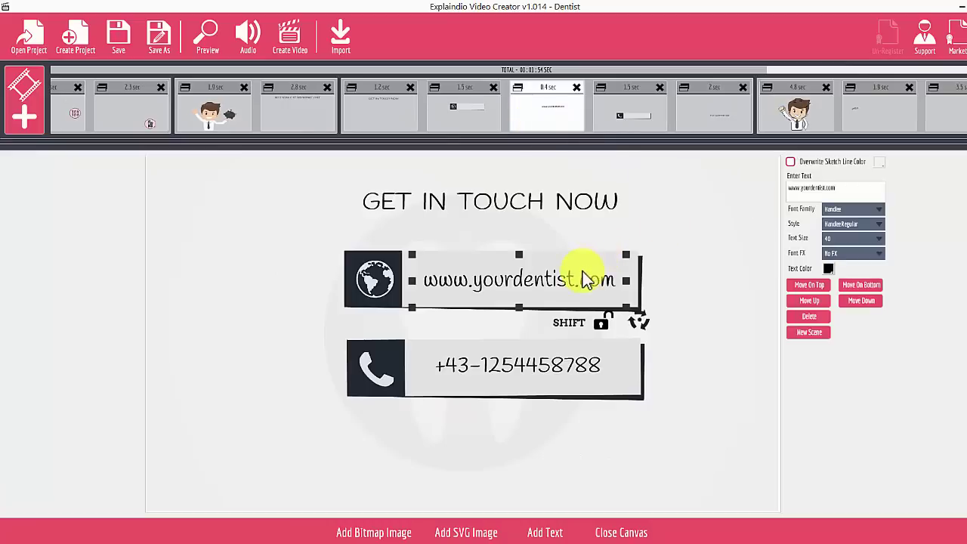
click(854, 187)
triple_click(846, 188)
key(BackSpace)
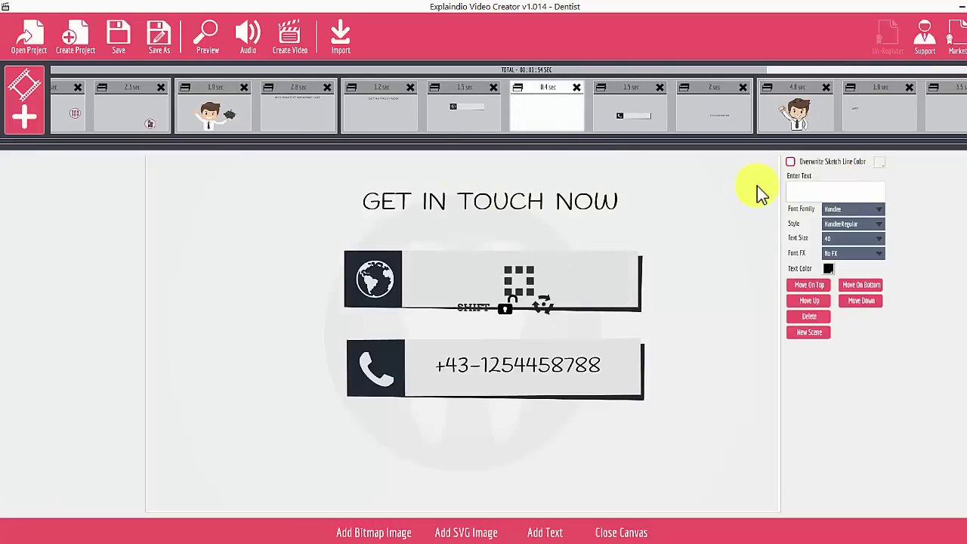
text(www.yoursite.com)
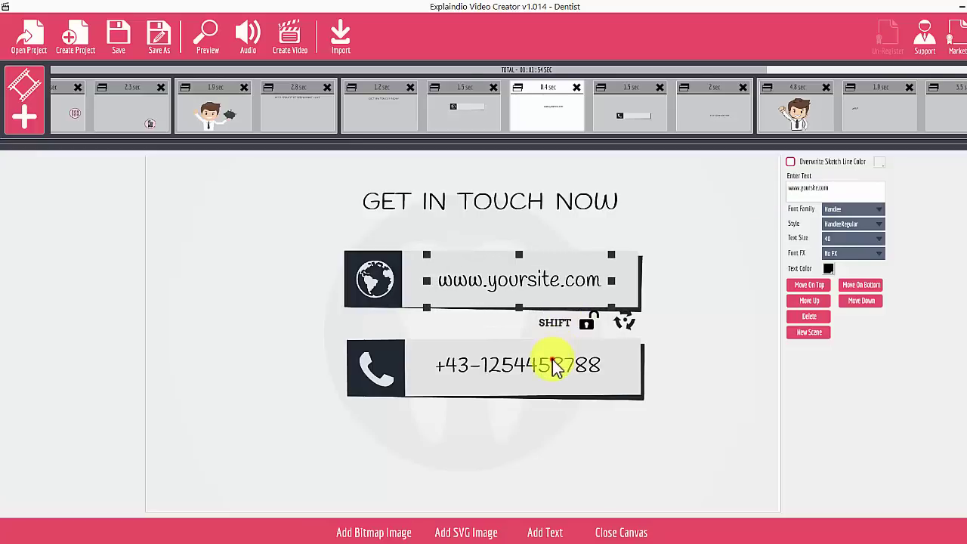
Check the phone number text box, then bring up the Create Video export settings
click(556, 355)
click(834, 188)
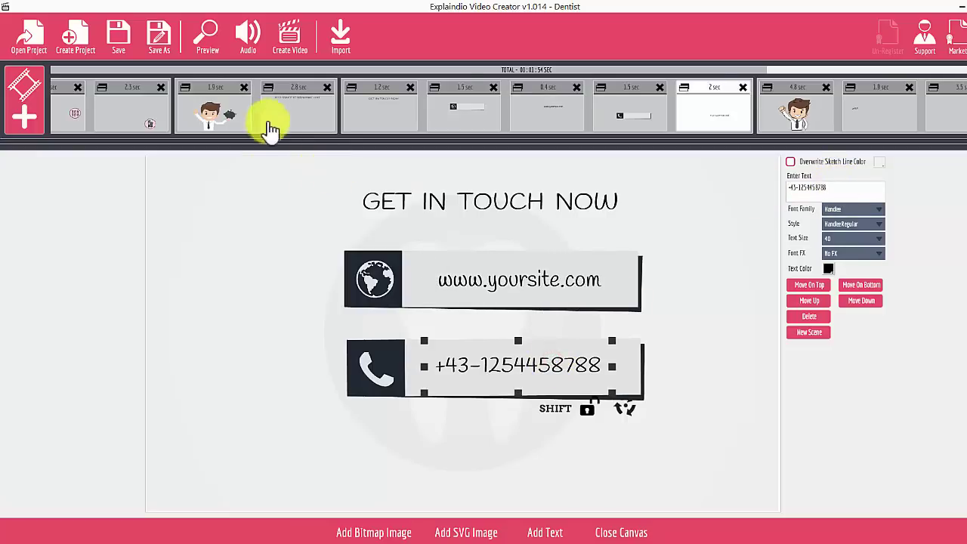
click(302, 49)
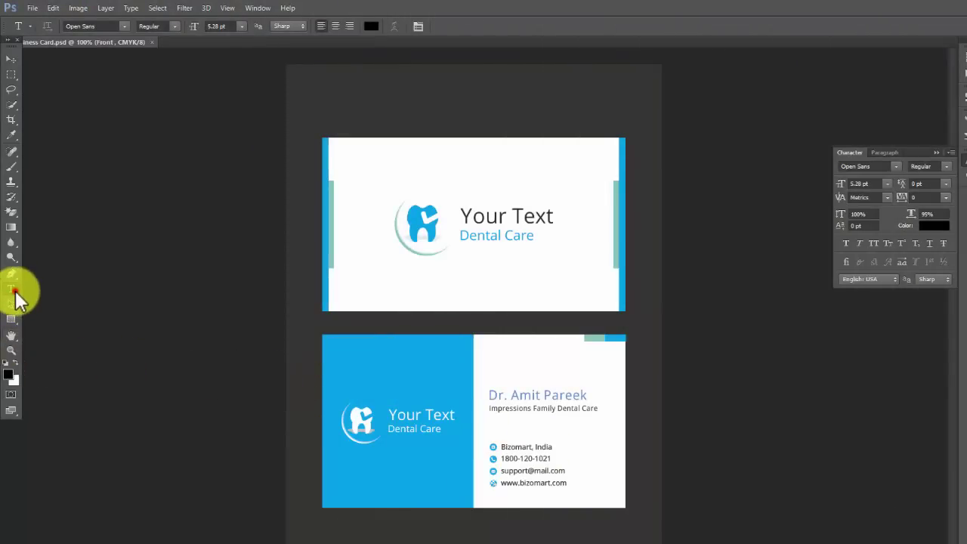
With the Type tool, change the doctor's name line on the card to 'Dr. Your Name'
click(12, 289)
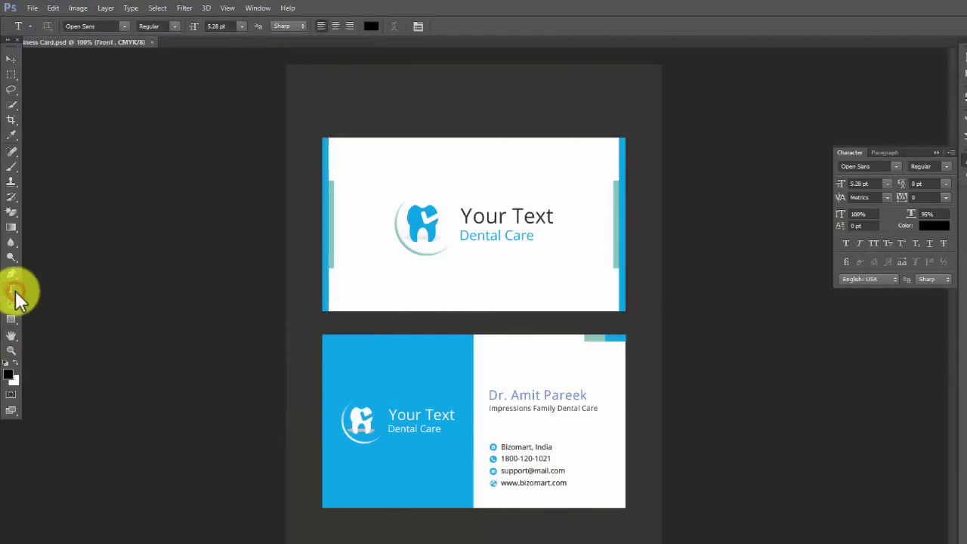
click(518, 393)
text(Your Name)
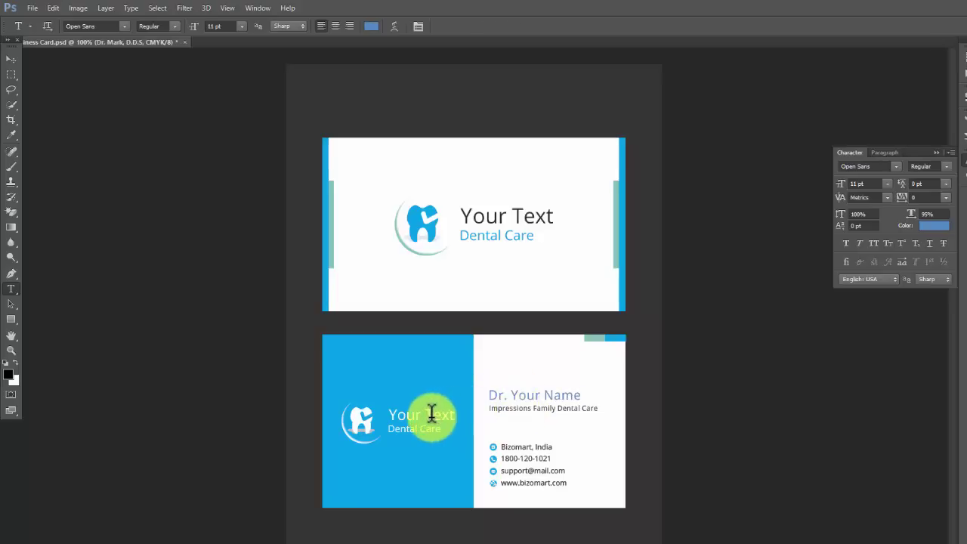
Start retyping the word 'Text' in the blue-side 'Your Text' heading, leaving it as 'Your'
click(420, 410)
drag(420, 410, 450, 413)
click(450, 413)
double_click(450, 413)
text(Busine)
key(BackSpace)
key(BackSpace)
key(BackSpace)
key(BackSpace)
key(BackSpace)
key(BackSpace)
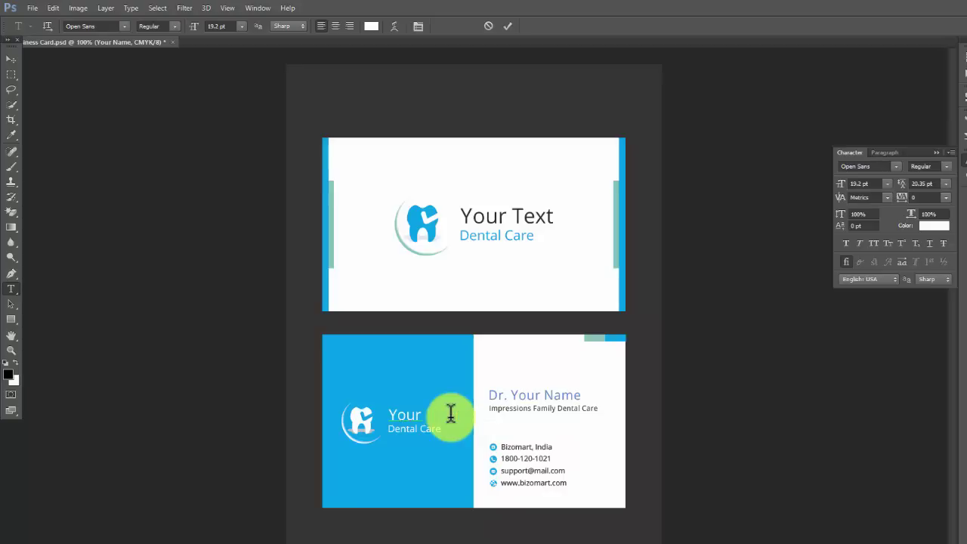